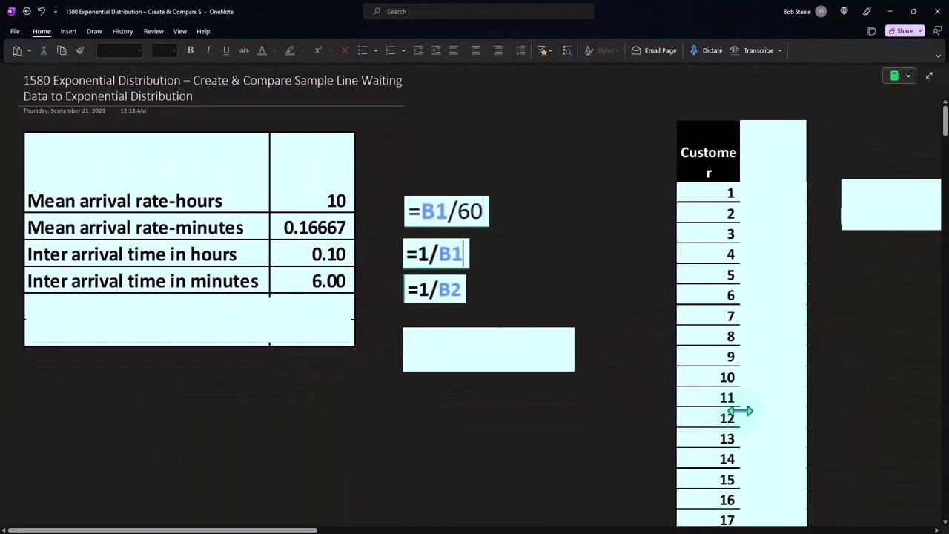
Shrink the blank cover image over the Inter Arrival Times column to uncover the rows for customers 2 to 4.
{"action": "left_click_drag", "start_coordinate": [297, 530], "coordinate": [417, 529]}
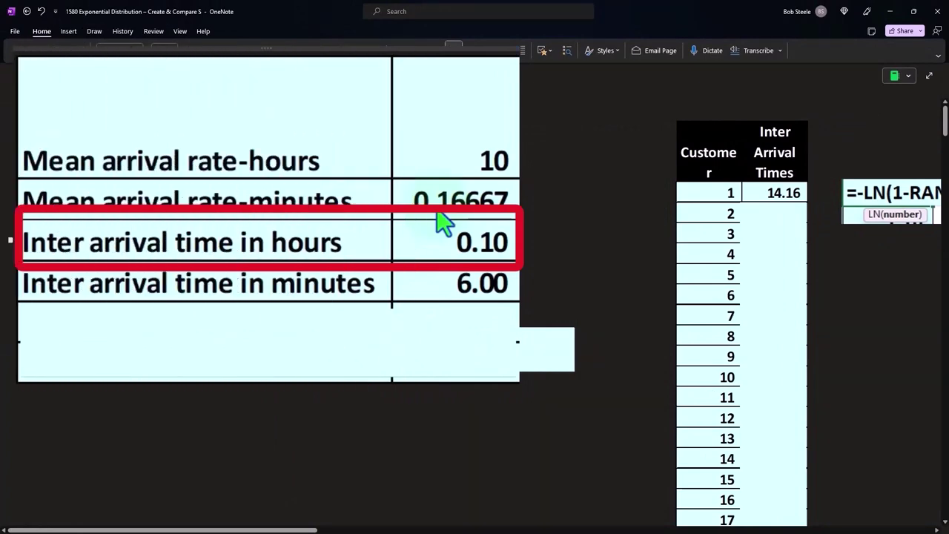
{"action": "left_click_drag", "start_coordinate": [287, 528], "coordinate": [379, 528]}
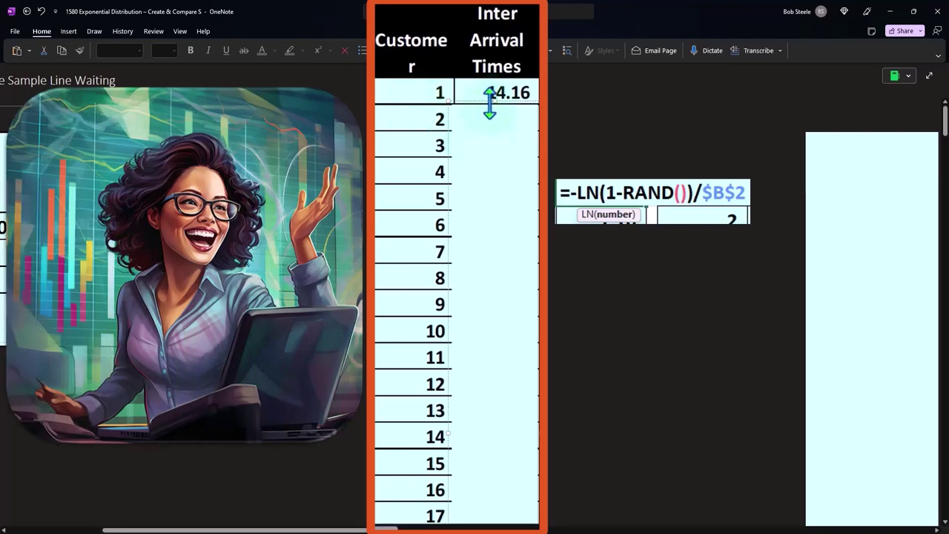
{"action": "left_click_drag", "start_coordinate": [489, 101], "coordinate": [490, 128]}
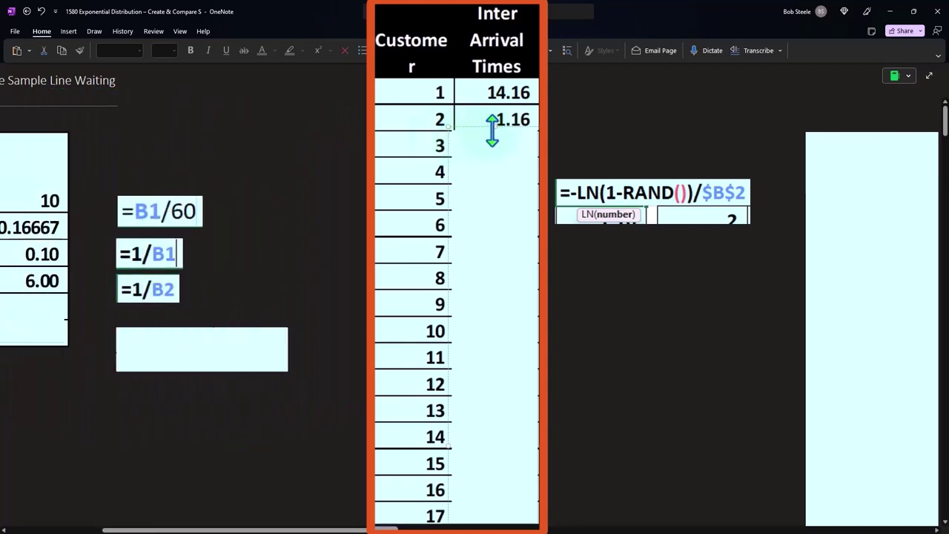
{"action": "left_click_drag", "start_coordinate": [491, 129], "coordinate": [491, 158]}
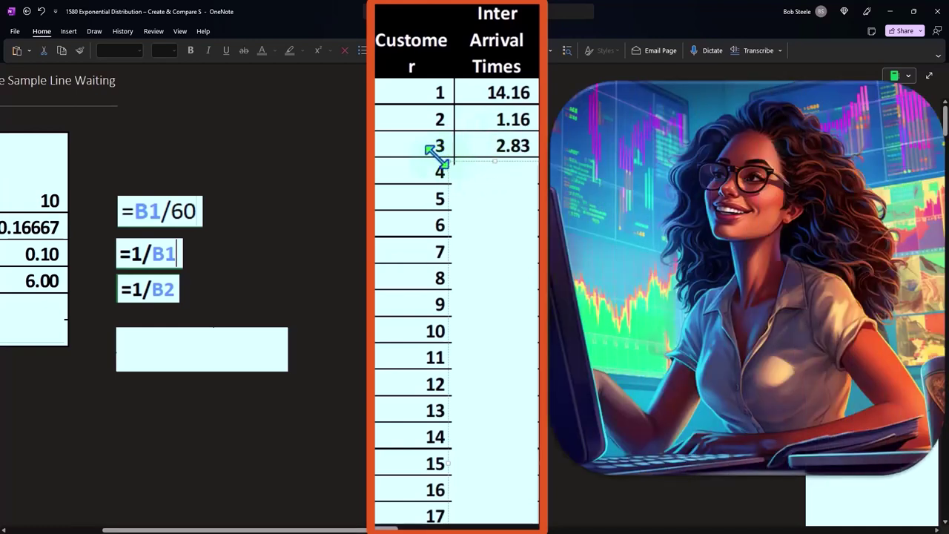
{"action": "left_click", "coordinate": [496, 172]}
{"action": "type", "text": "5.81"}
Shrink the blank cover further down the Inter Arrival Times column to uncover the rows for customers 5 to 9.
{"action": "scroll", "coordinate": [462, 186], "scroll_direction": "down", "scroll_amount": 2}
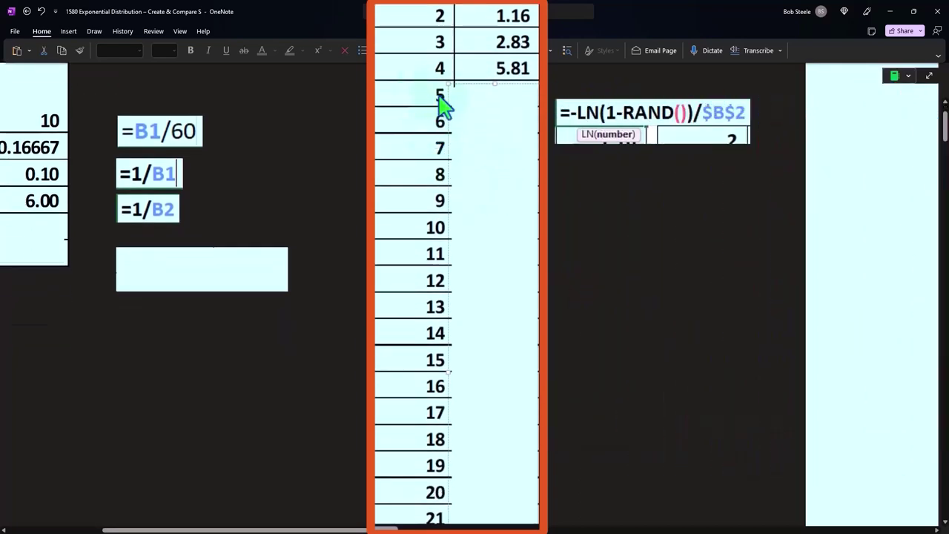
{"action": "left_click", "coordinate": [493, 92]}
{"action": "type", "text": "4.15"}
{"action": "left_click_drag", "start_coordinate": [493, 119], "coordinate": [496, 147]}
{"action": "scroll", "coordinate": [496, 147], "scroll_direction": "down", "scroll_amount": 2}
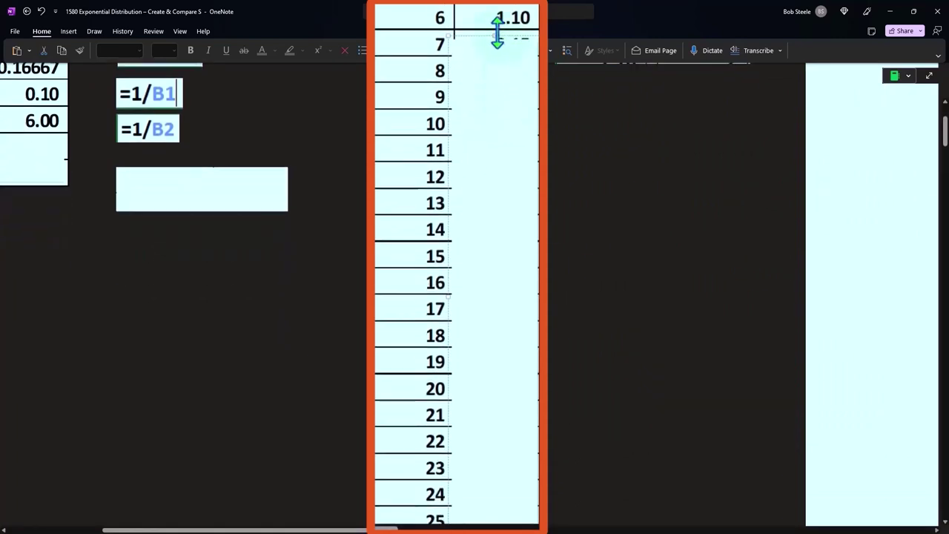
{"action": "left_click_drag", "start_coordinate": [497, 27], "coordinate": [502, 120]}
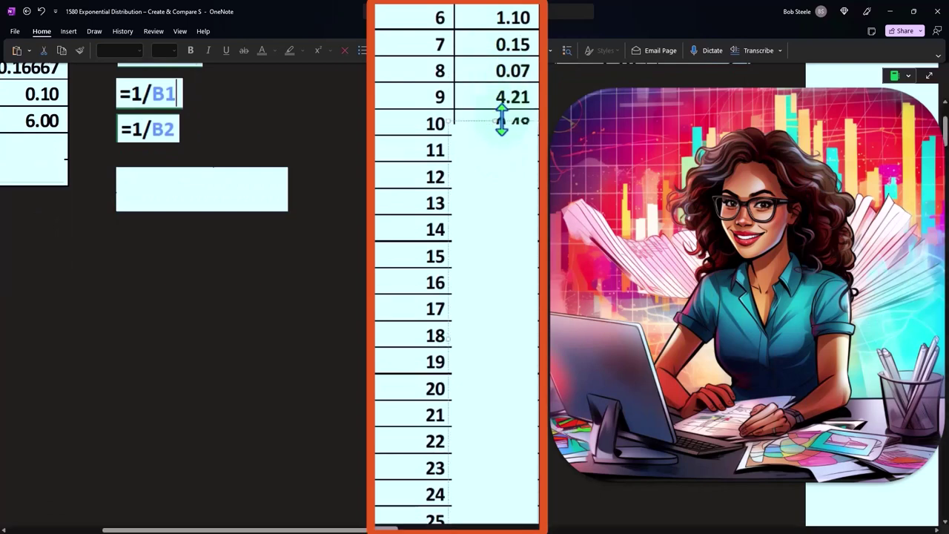
Uncover the inter arrival times of customers 10 to 26 and delete the blank cover image.
{"action": "scroll", "coordinate": [501, 120], "scroll_direction": "up", "scroll_amount": 3}
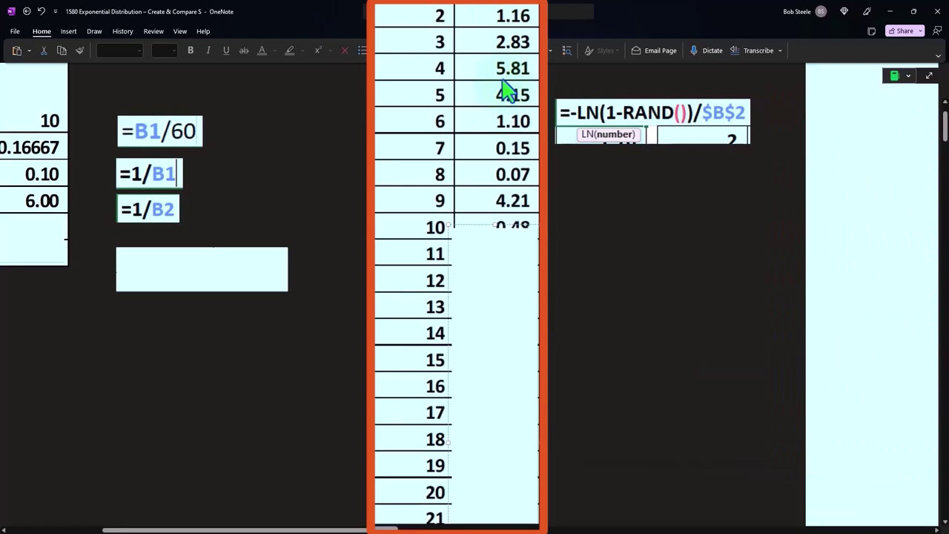
{"action": "scroll", "coordinate": [504, 84], "scroll_direction": "down", "scroll_amount": 5}
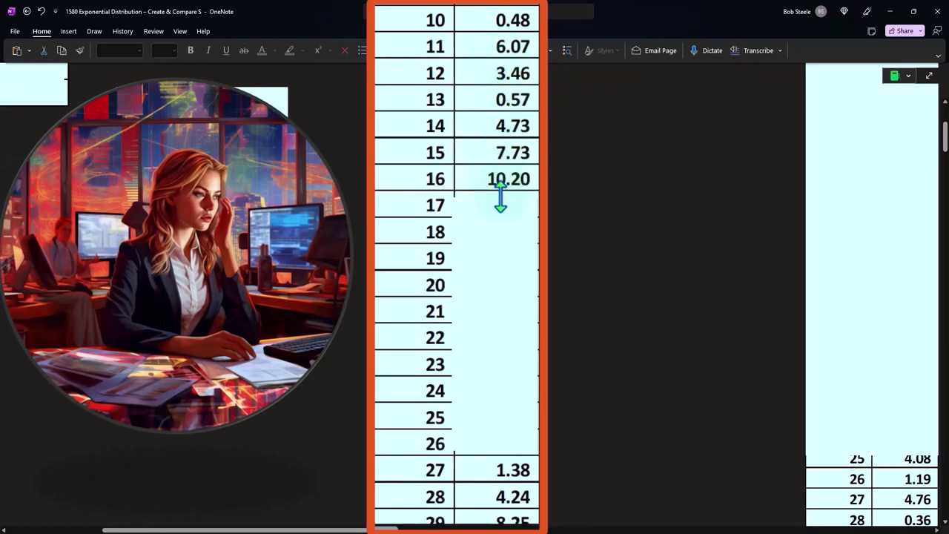
{"action": "scroll", "coordinate": [474, 297], "scroll_direction": "down", "scroll_amount": 3}
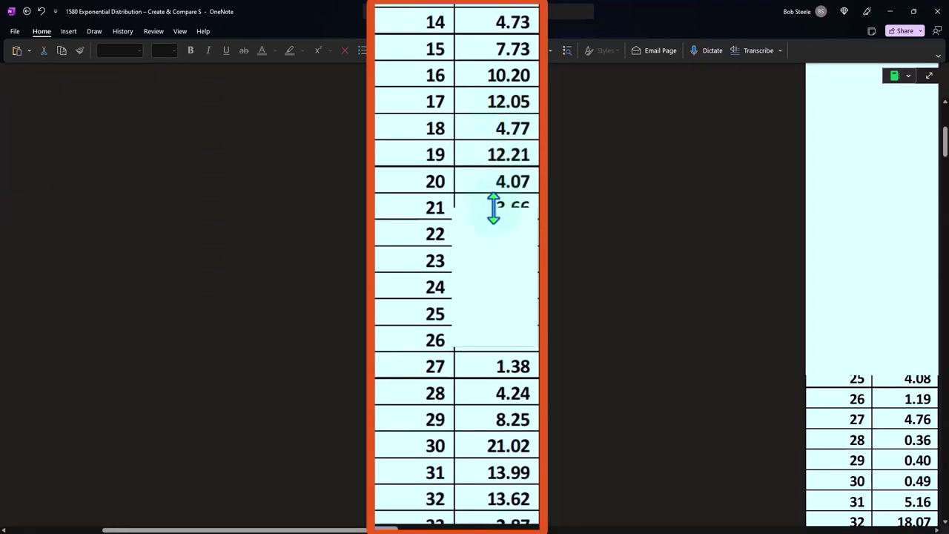
{"action": "scroll", "coordinate": [493, 243], "scroll_direction": "down", "scroll_amount": 2}
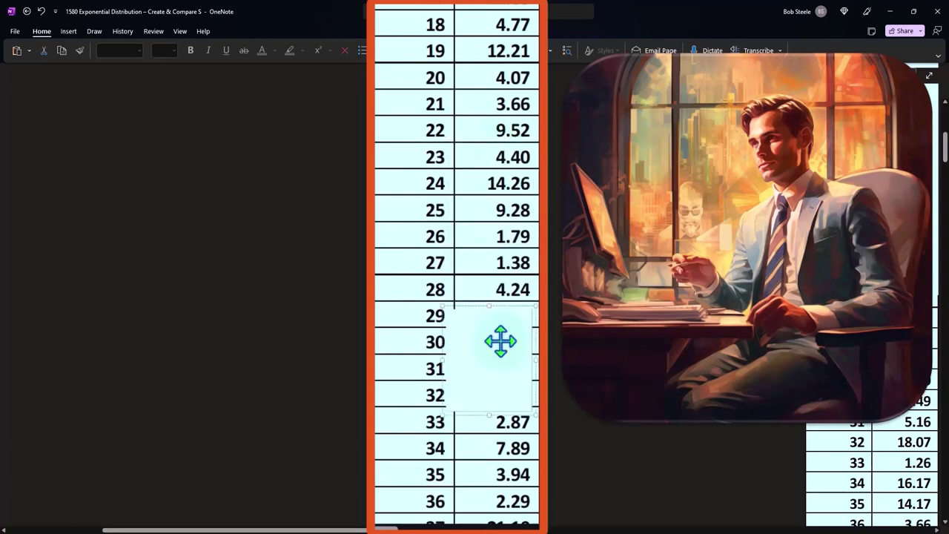
{"action": "scroll", "coordinate": [500, 278], "scroll_direction": "down", "scroll_amount": 2}
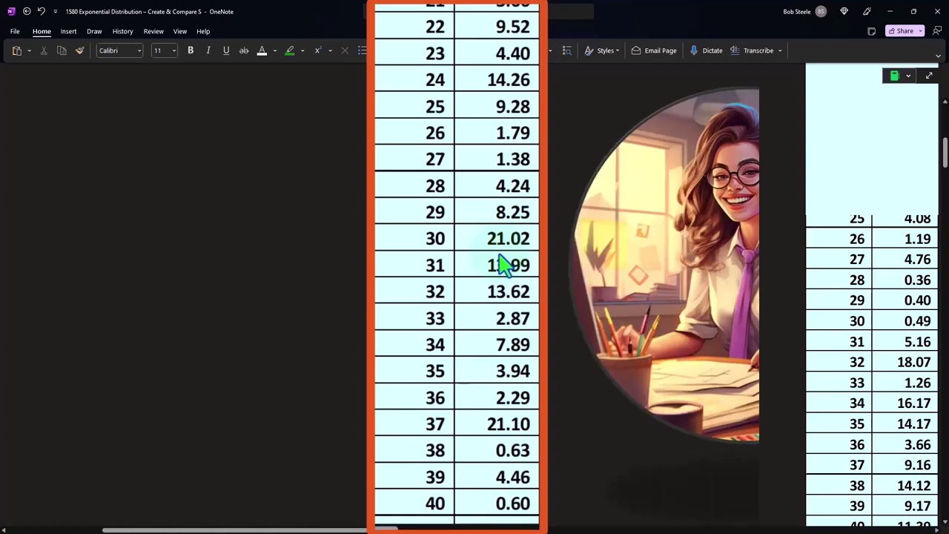
Look through the remaining inter arrival times past customer 100 and return to the start of the list.
{"action": "scroll", "coordinate": [500, 263], "scroll_direction": "down", "scroll_amount": 5}
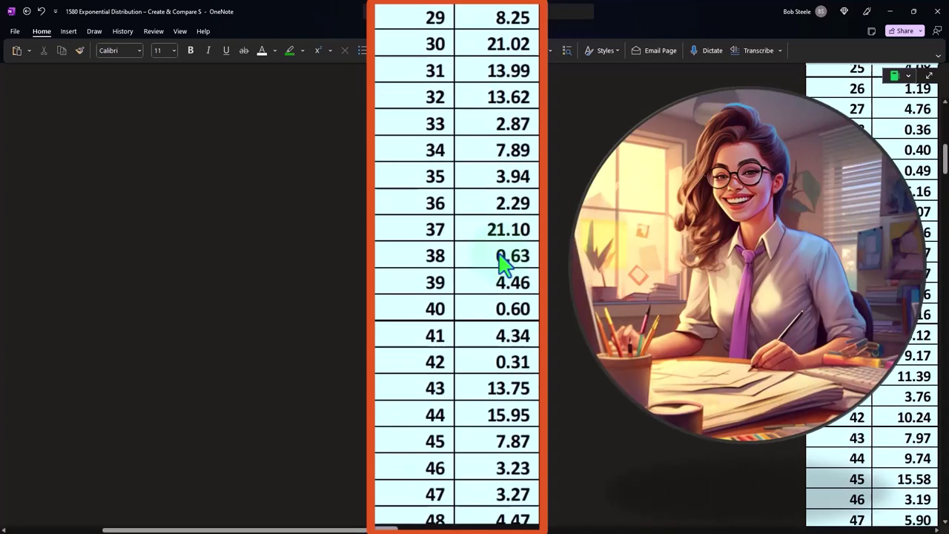
{"action": "scroll", "coordinate": [500, 263], "scroll_direction": "down", "scroll_amount": 9}
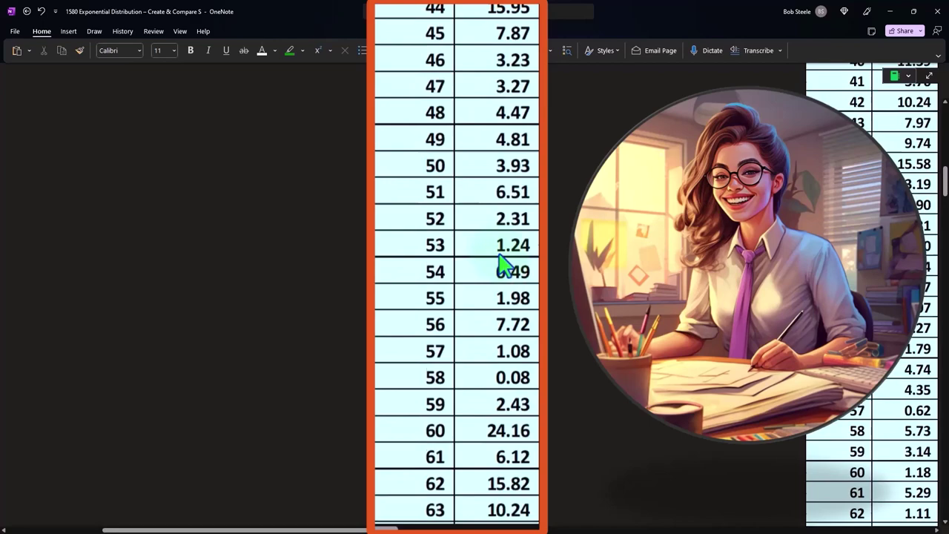
{"action": "scroll", "coordinate": [501, 263], "scroll_direction": "down", "scroll_amount": 9}
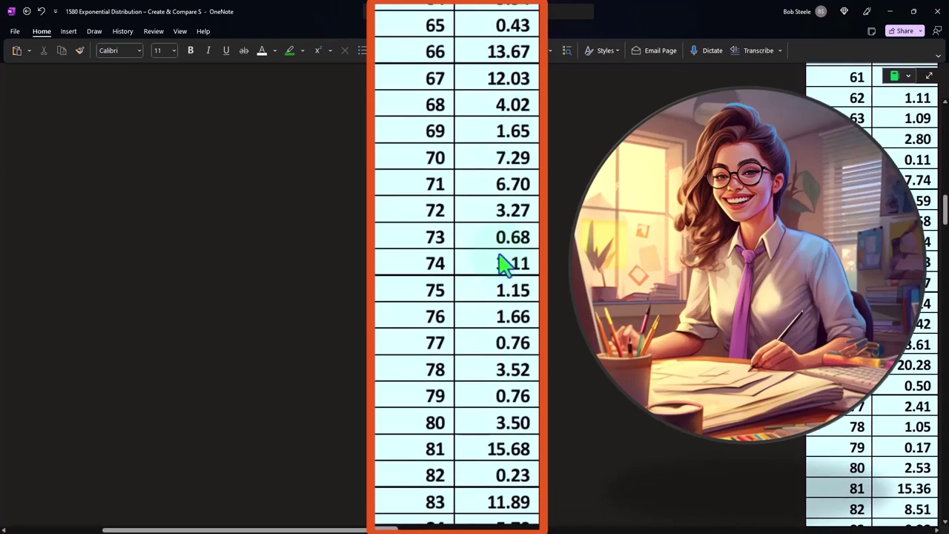
{"action": "scroll", "coordinate": [495, 322], "scroll_direction": "down", "scroll_amount": 9}
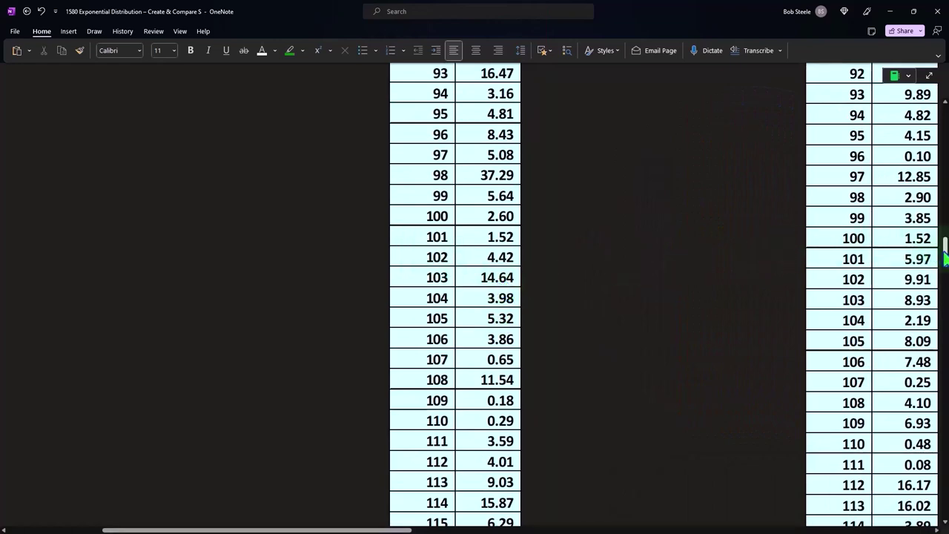
{"action": "left_click_drag", "start_coordinate": [944, 254], "coordinate": [944, 119]}
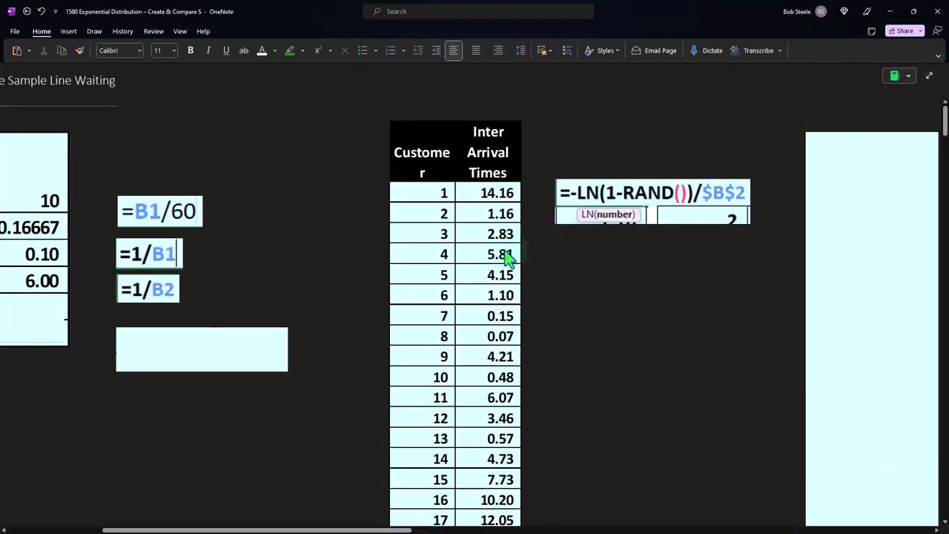
Delete the blank covers hiding the Mean row of the arrival rate table and the AVERAGE formula beside it.
{"action": "left_click_drag", "start_coordinate": [361, 530], "coordinate": [200, 527]}
{"action": "left_click", "coordinate": [110, 354]}
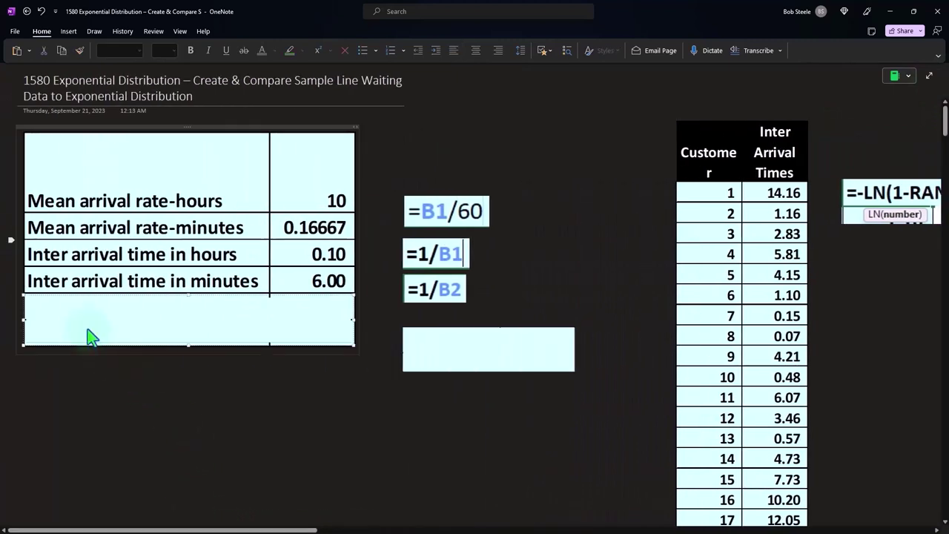
{"action": "left_click", "coordinate": [88, 336]}
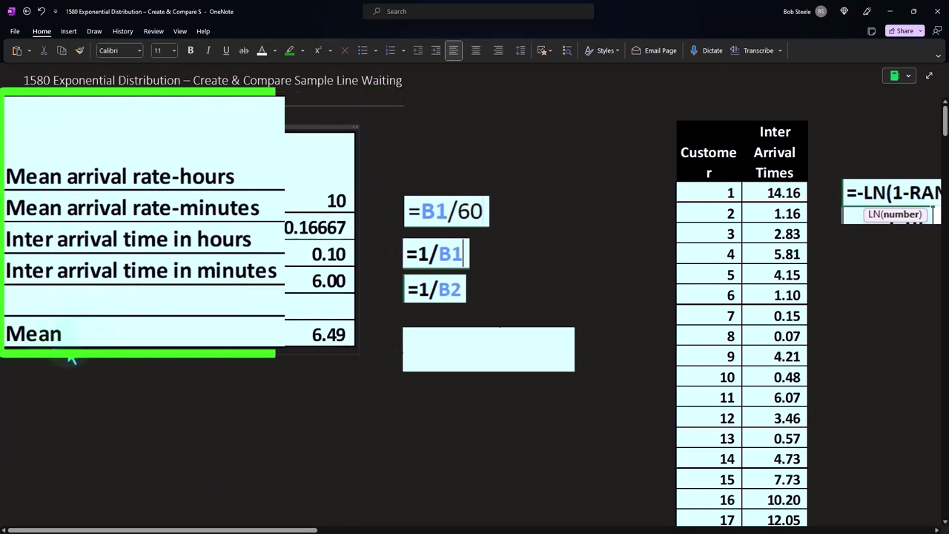
{"action": "left_click", "coordinate": [475, 353]}
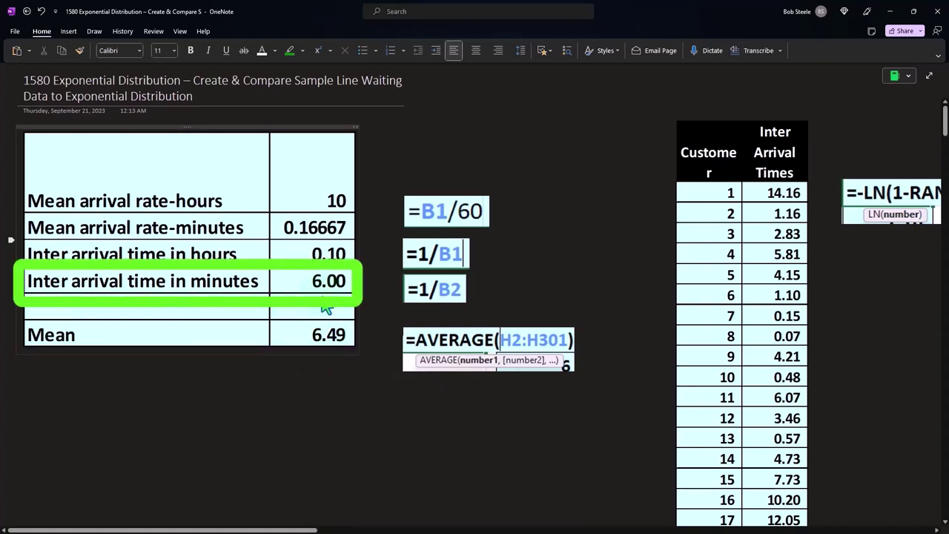
{"action": "left_click", "coordinate": [452, 441]}
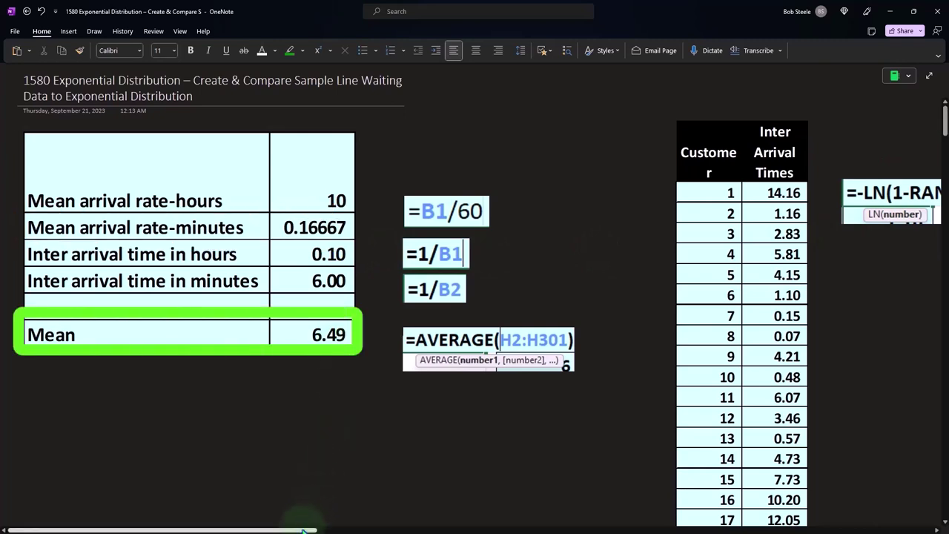
Delete the blank covers over the second Customer and Inter Arrival Times table and the hard-coded value beside it.
{"action": "left_click_drag", "start_coordinate": [302, 531], "coordinate": [498, 531]}
{"action": "left_click", "coordinate": [446, 289]}
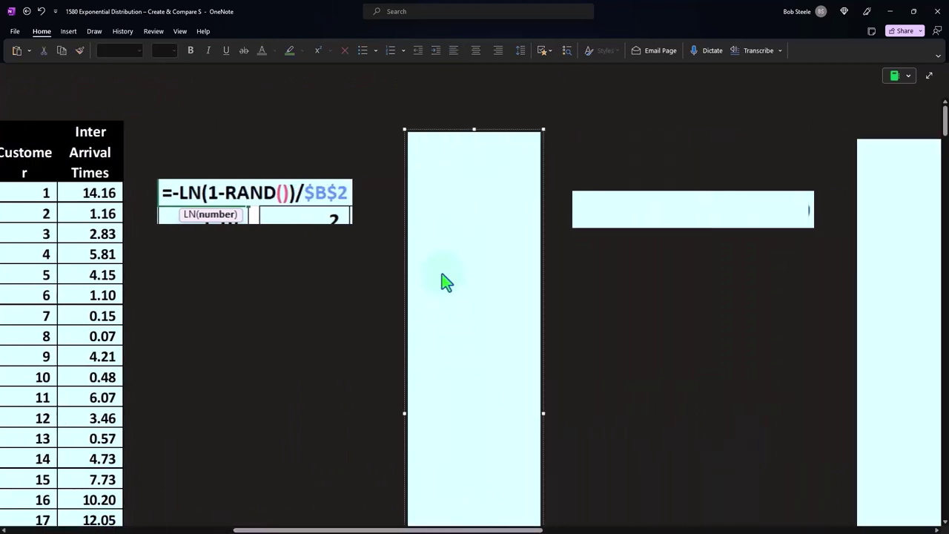
{"action": "left_click_drag", "start_coordinate": [442, 274], "coordinate": [441, 274]}
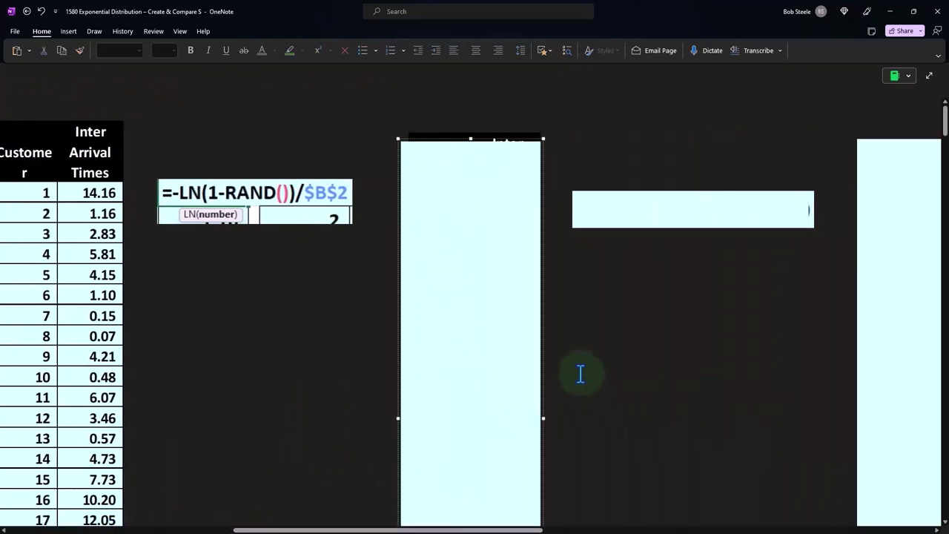
{"action": "left_click_drag", "start_coordinate": [475, 531], "coordinate": [445, 530]}
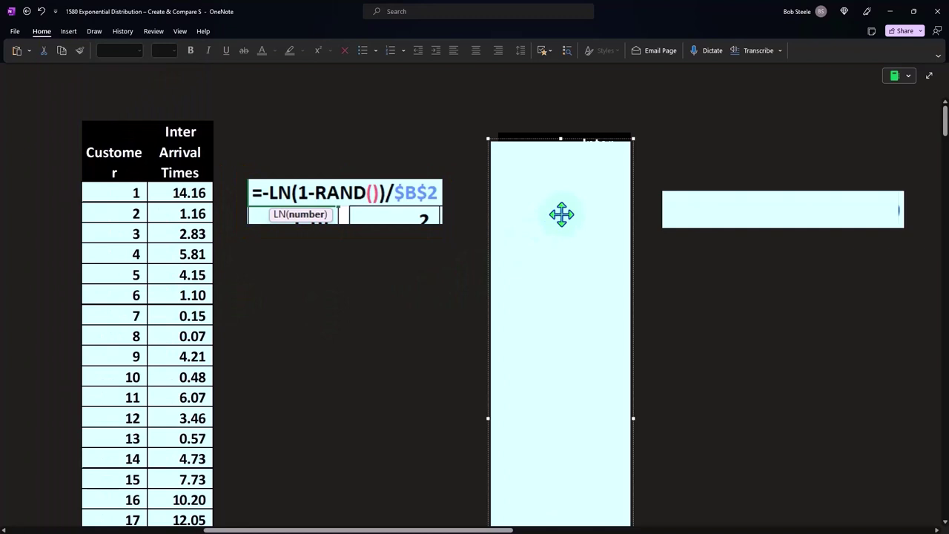
{"action": "left_click", "coordinate": [730, 213]}
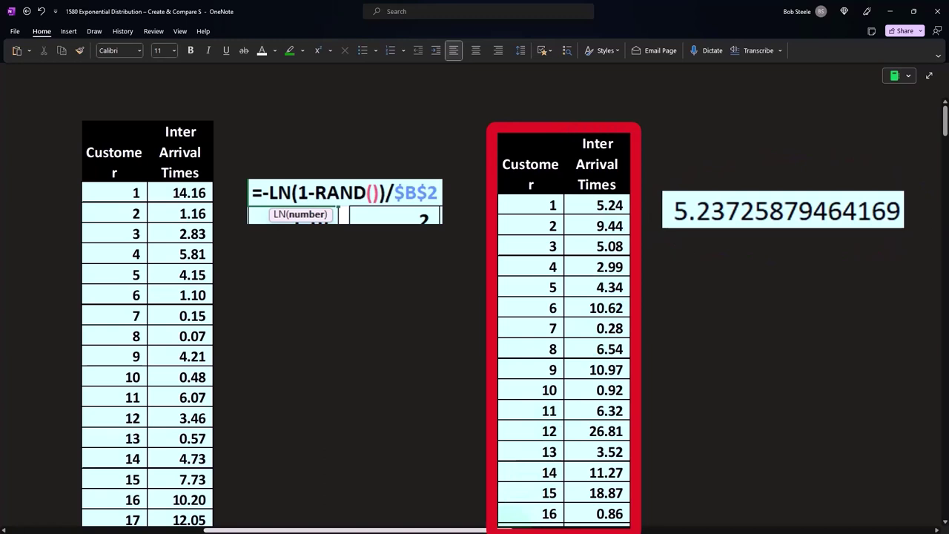
Narrow the blank cover over the frequency table to uncover its Bens and Frequency columns.
{"action": "scroll", "coordinate": [877, 309], "scroll_direction": "right", "scroll_amount": 8}
{"action": "left_click", "coordinate": [579, 311]}
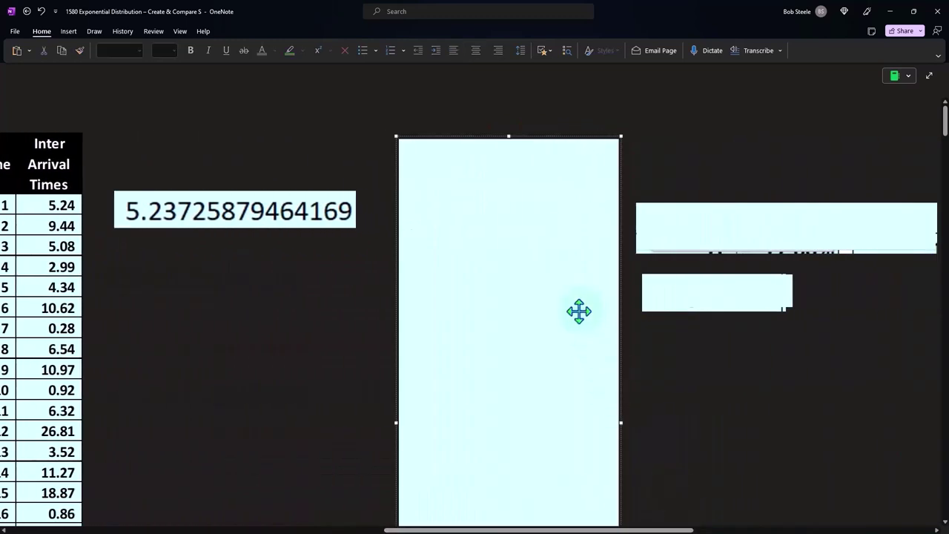
{"action": "left_click_drag", "start_coordinate": [402, 420], "coordinate": [474, 418]}
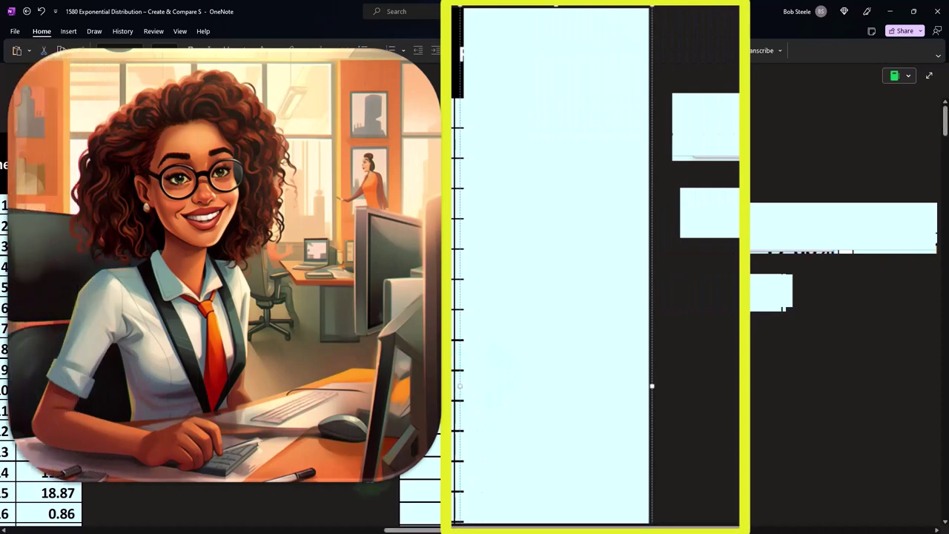
{"action": "scroll", "coordinate": [538, 210], "scroll_direction": "left", "scroll_amount": 1}
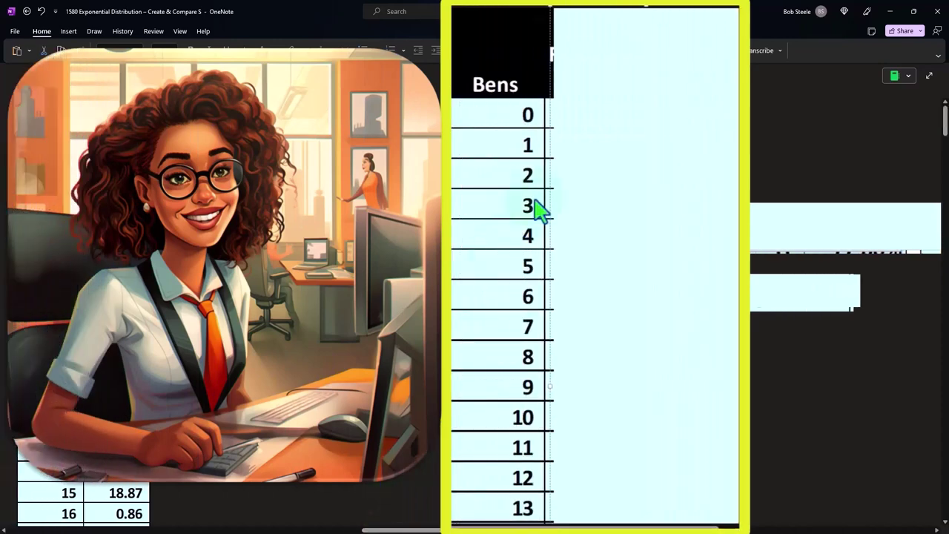
{"action": "mouse_move", "coordinate": [634, 7]}
{"action": "left_mouse_down"}
{"action": "mouse_move", "coordinate": [636, 135]}
{"action": "mouse_move", "coordinate": [640, 12]}
{"action": "left_mouse_up"}
{"action": "left_click_drag", "start_coordinate": [553, 375], "coordinate": [651, 378]}
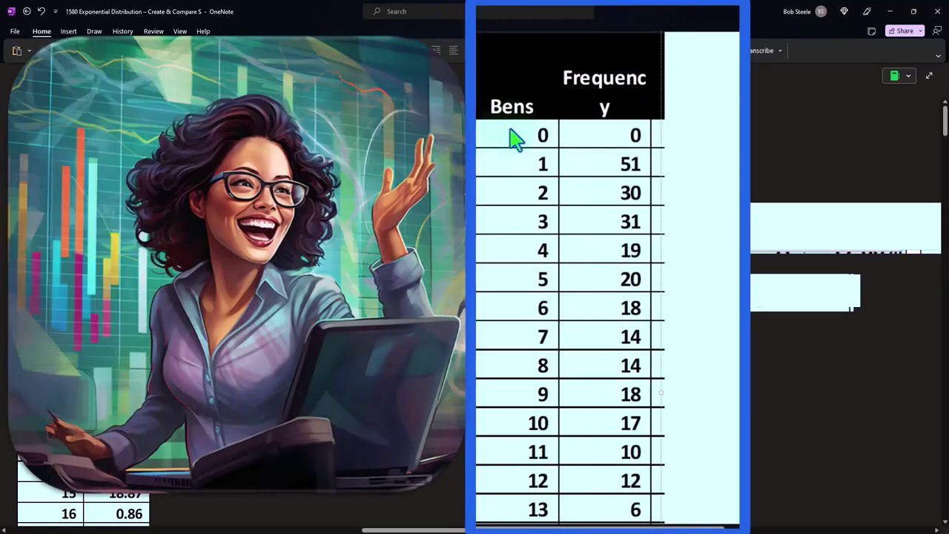
Check the bins down to the Total row and delete the blank cover over the FREQUENCY formula.
{"action": "scroll", "coordinate": [515, 137], "scroll_direction": "down", "scroll_amount": 10}
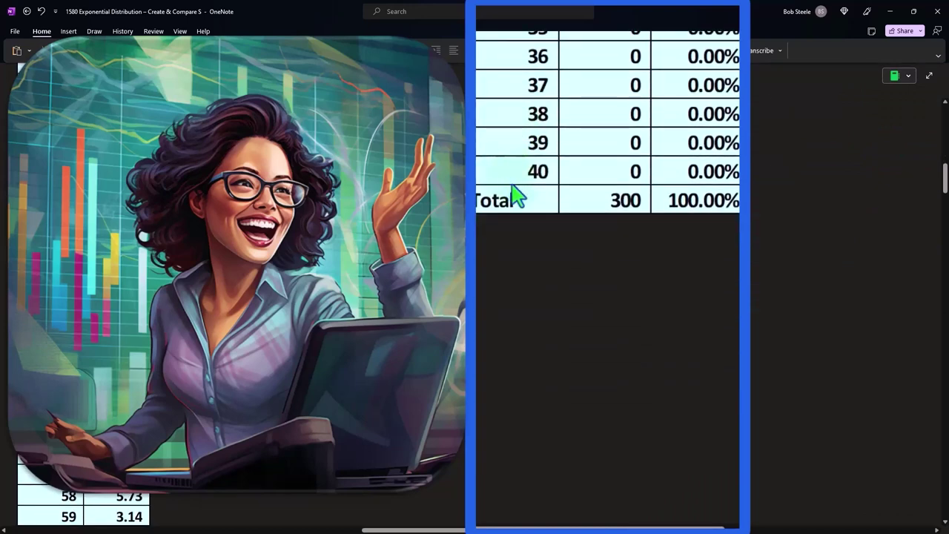
{"action": "scroll", "coordinate": [517, 197], "scroll_direction": "up", "scroll_amount": 10}
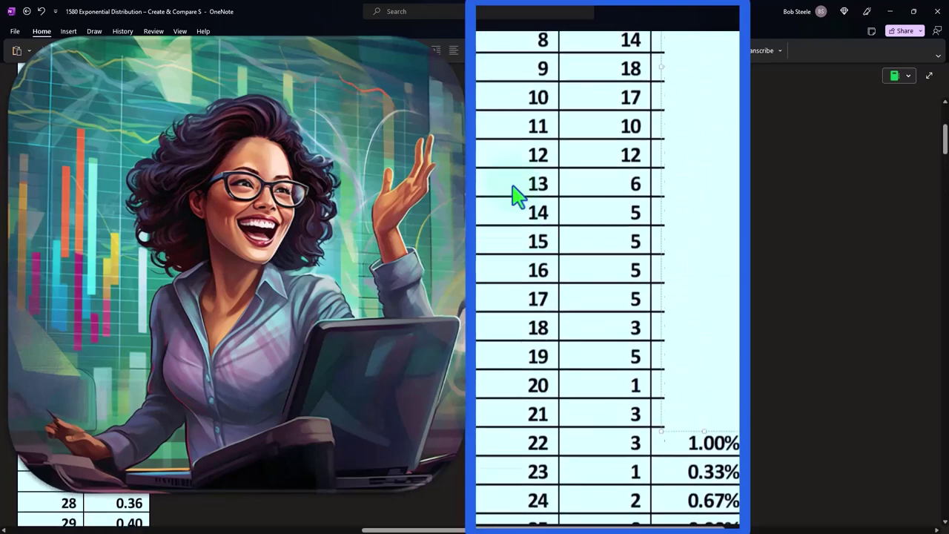
{"action": "scroll", "coordinate": [517, 197], "scroll_direction": "up", "scroll_amount": 1}
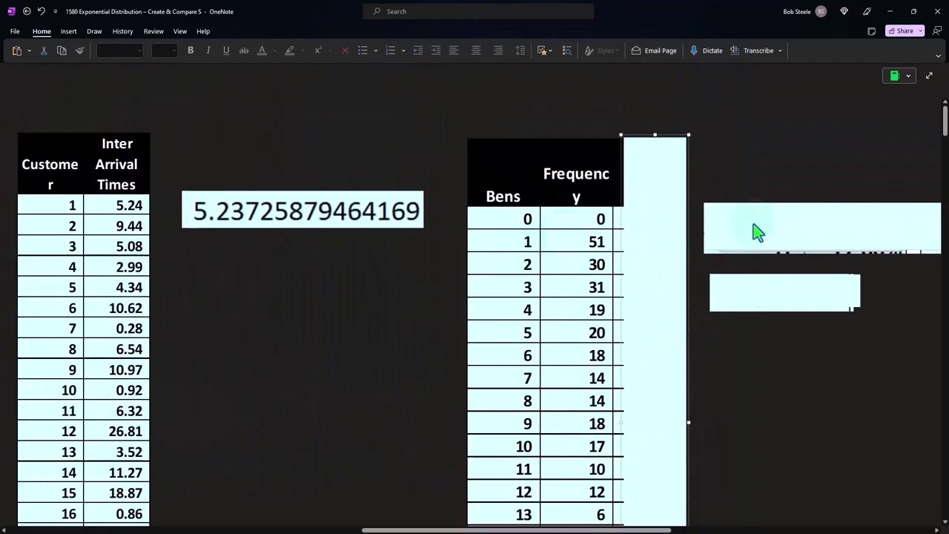
{"action": "left_click", "coordinate": [753, 222]}
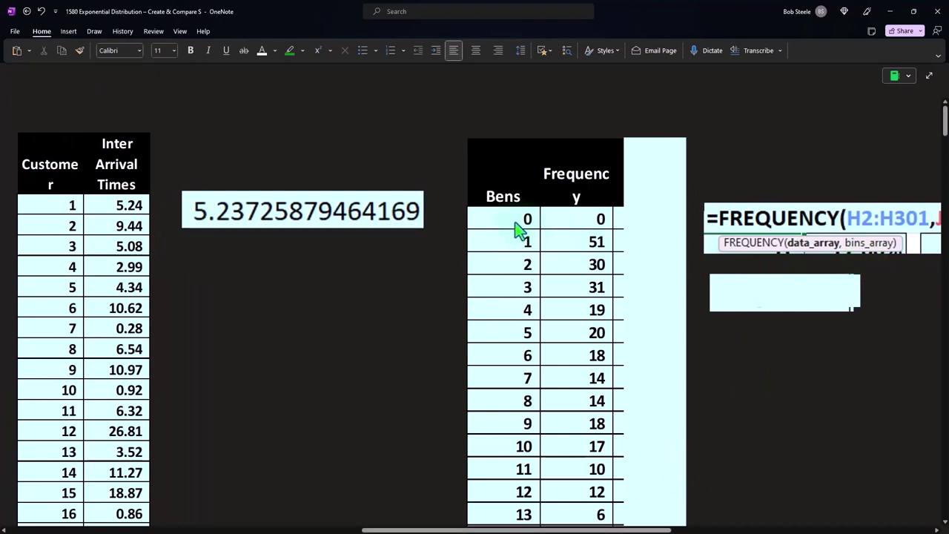
Examine the full FREQUENCY formula and the frequency of each bin down the table.
{"action": "scroll", "coordinate": [755, 259], "scroll_direction": "right", "scroll_amount": 3}
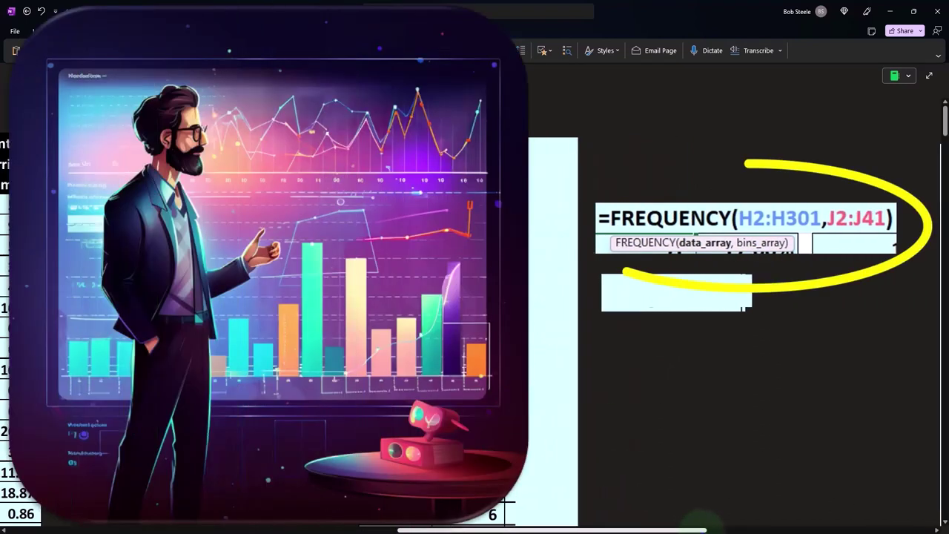
{"action": "left_click_drag", "start_coordinate": [670, 527], "coordinate": [623, 524]}
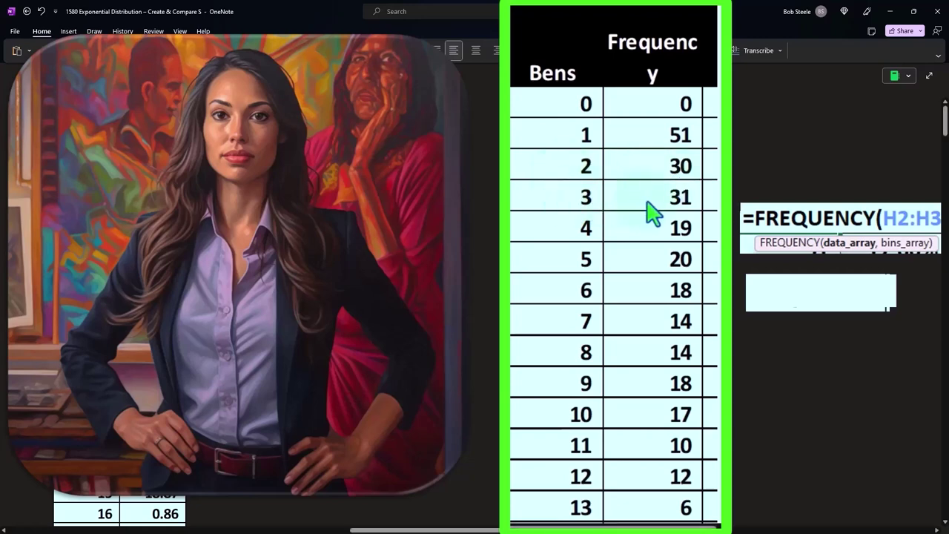
{"action": "scroll", "coordinate": [652, 239], "scroll_direction": "down", "scroll_amount": 1}
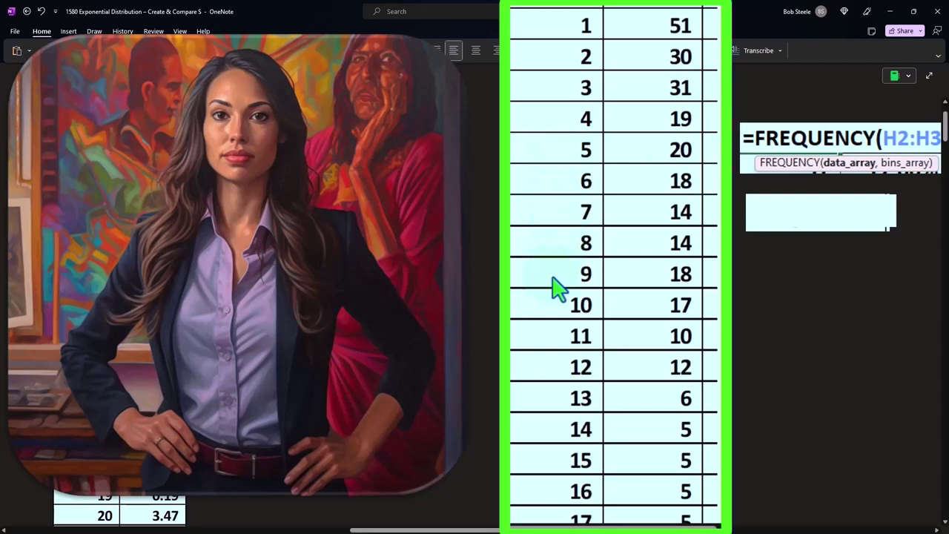
{"action": "scroll", "coordinate": [557, 287], "scroll_direction": "down", "scroll_amount": 2}
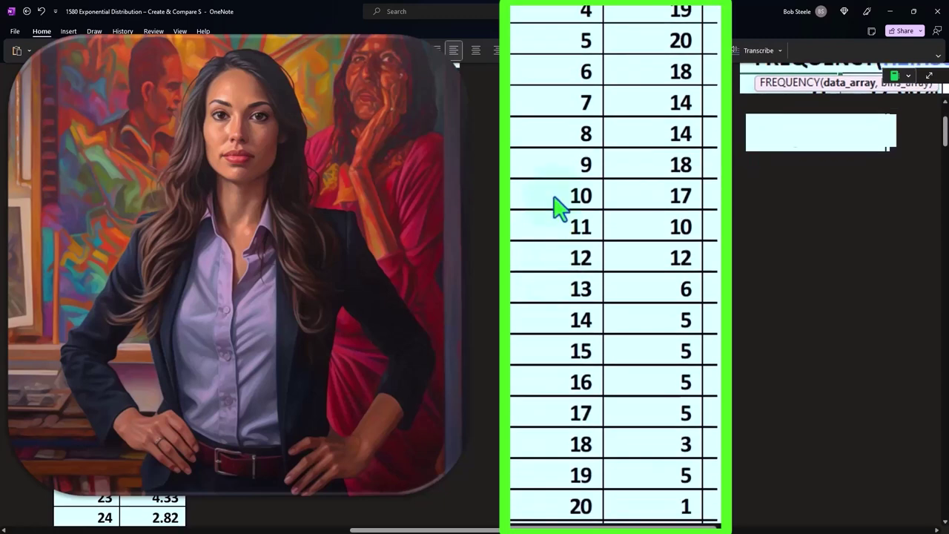
{"action": "scroll", "coordinate": [557, 208], "scroll_direction": "down", "scroll_amount": 6}
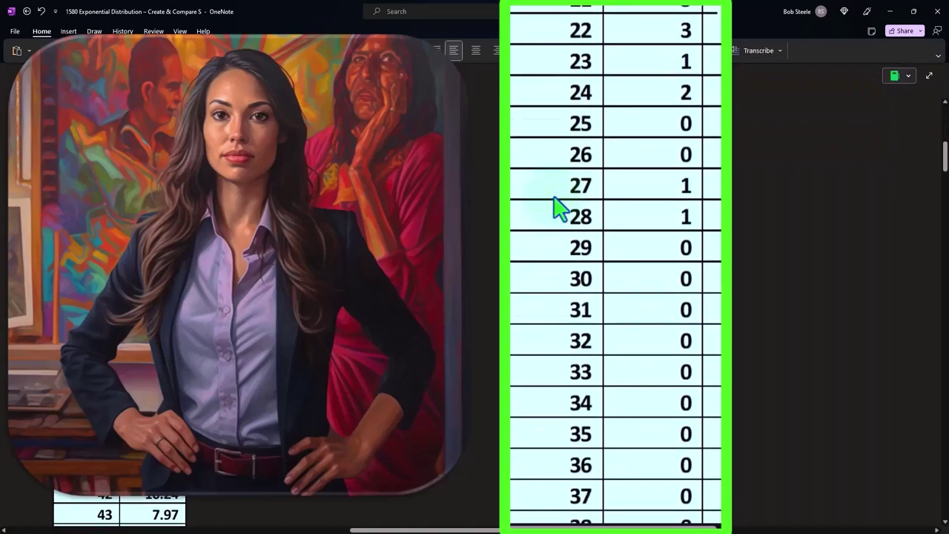